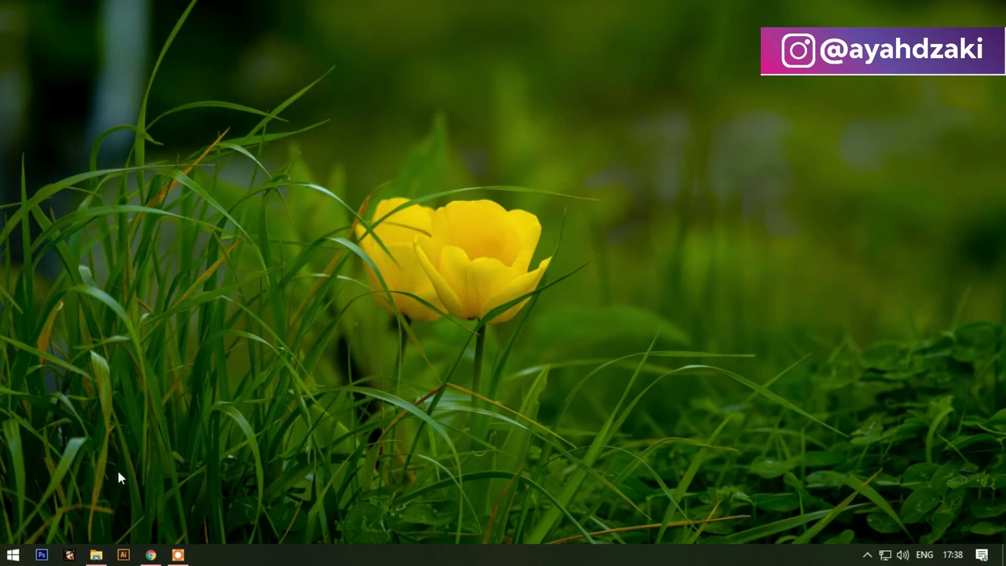
# Copy the x360ce_x64 application from the SOFTWARE KUDU folder on the SAVE MEMORI (D:) drive
pyautogui.click(13, 555)
pyautogui.click(160, 126)
pyautogui.click(96, 555)
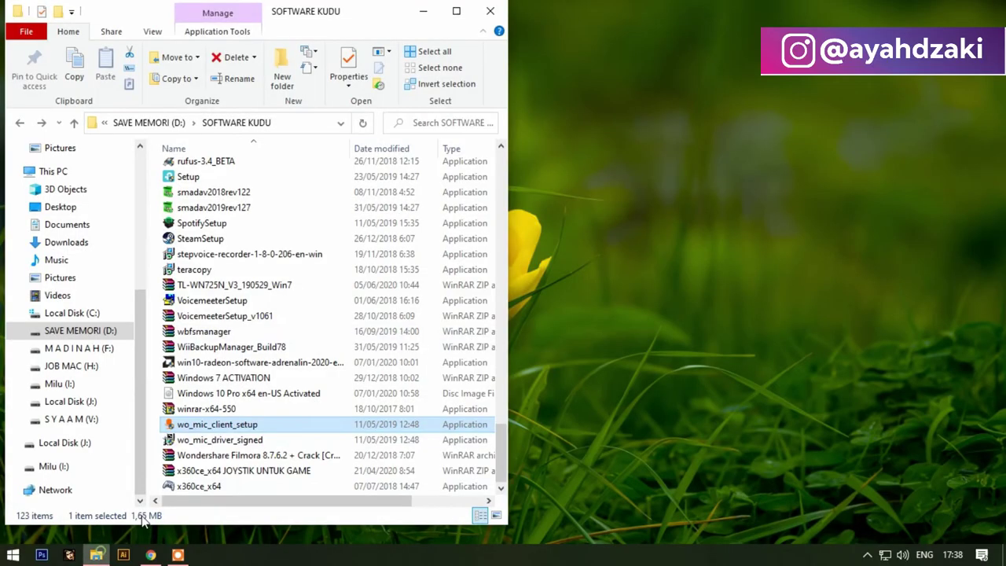
pyautogui.click(199, 487)
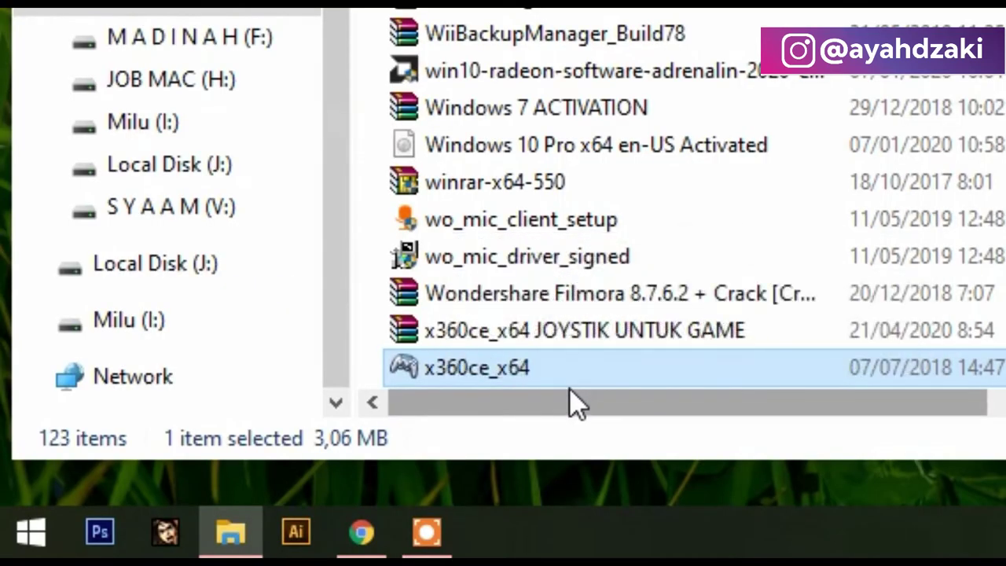
pyautogui.moveTo(528, 384)
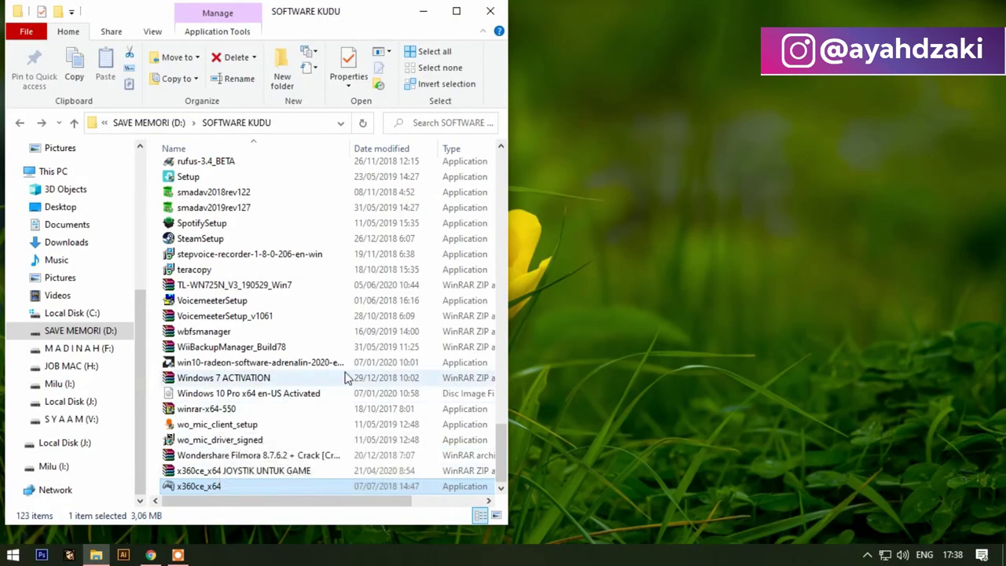
pyautogui.moveTo(346, 378)
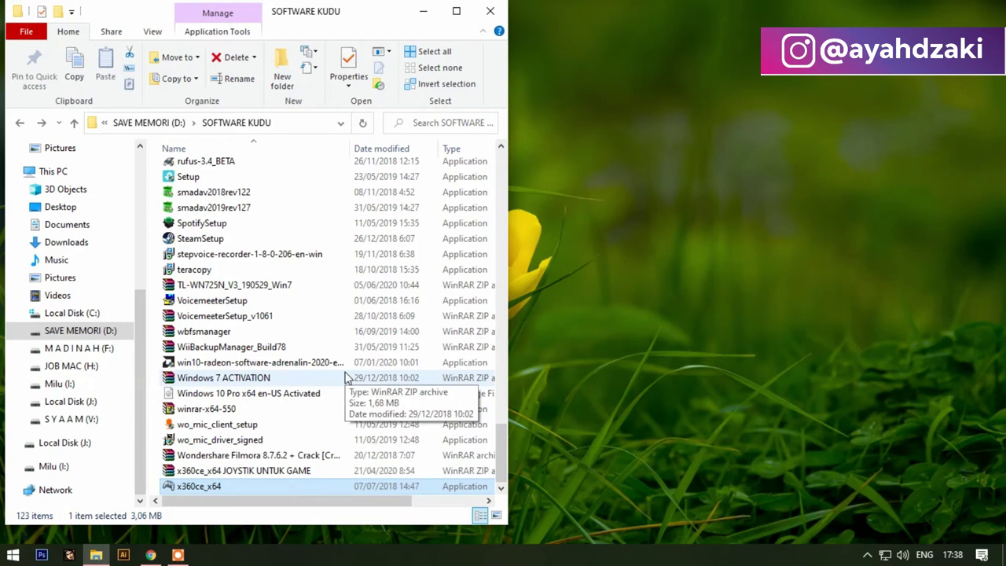
pyautogui.moveTo(210, 489)
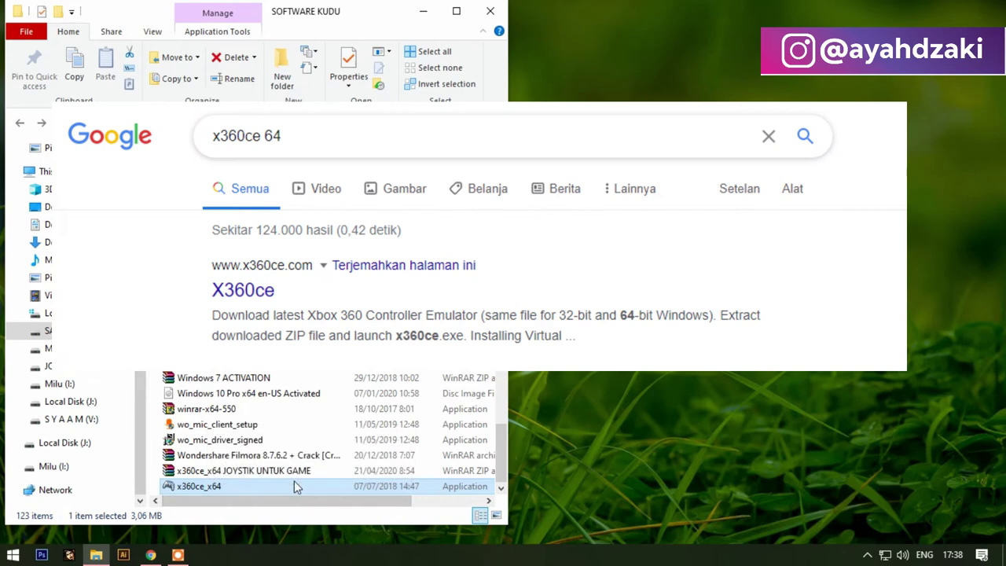
pyautogui.moveTo(295, 485)
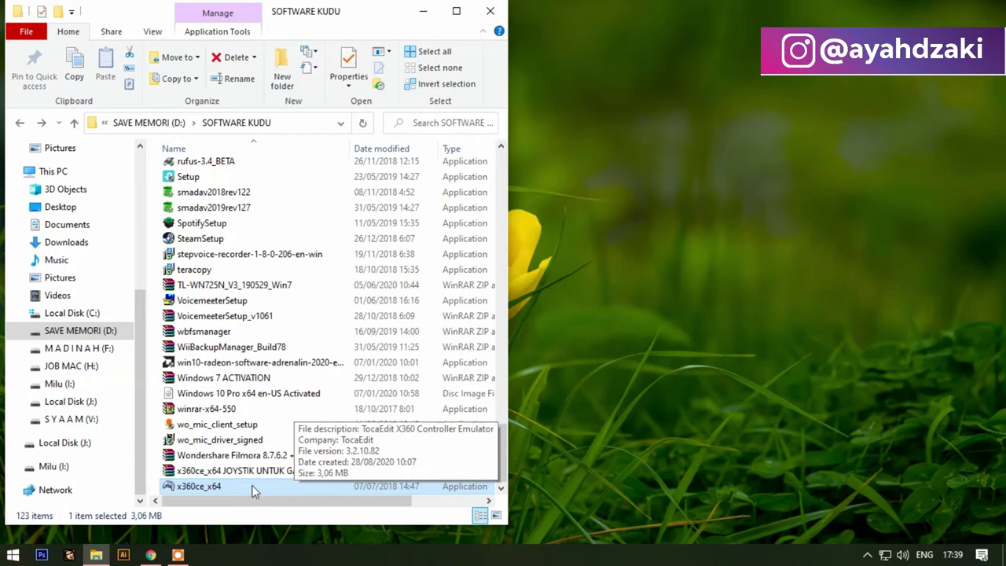
pyautogui.rightClick(209, 483)
pyautogui.click(243, 397)
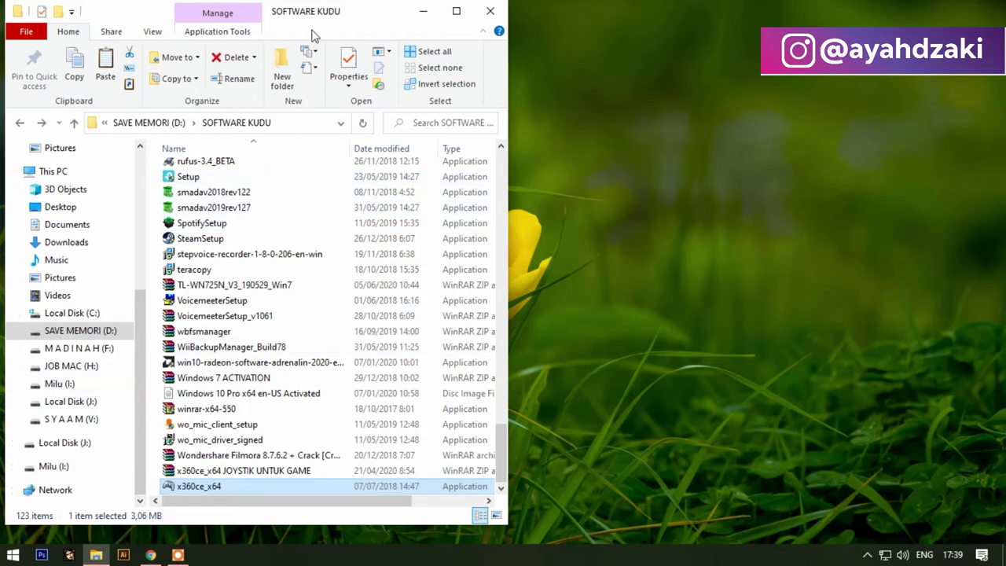
# Open the GameData folder of Captain Tsubasa Rise of New Champions in Game Terpasang on the M A D I N A H (F:) drive
pyautogui.moveTo(329, 17)
pyautogui.mouseDown()
pyautogui.moveTo(391, 29)
pyautogui.moveTo(344, 31)
pyautogui.mouseUp()
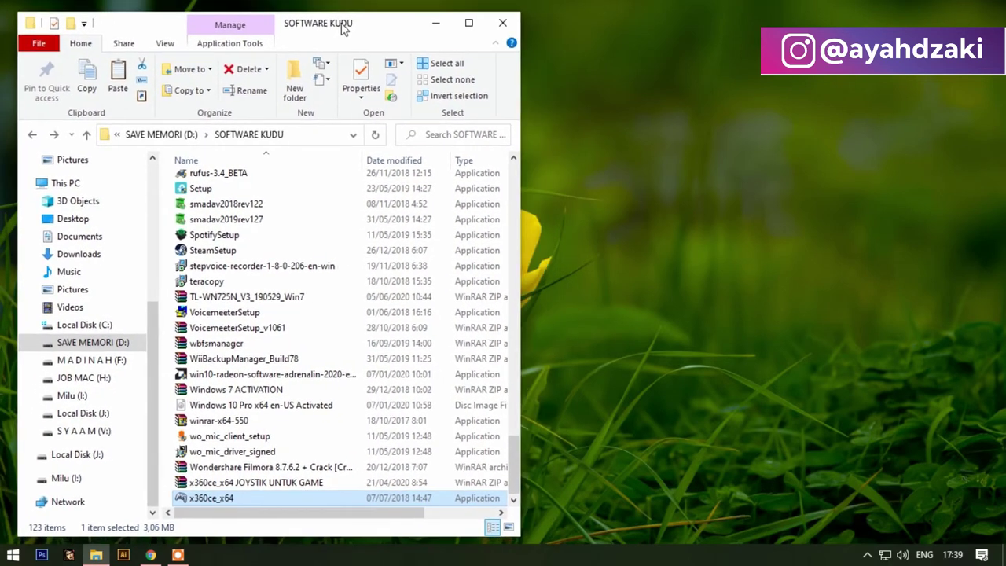
pyautogui.click(71, 397)
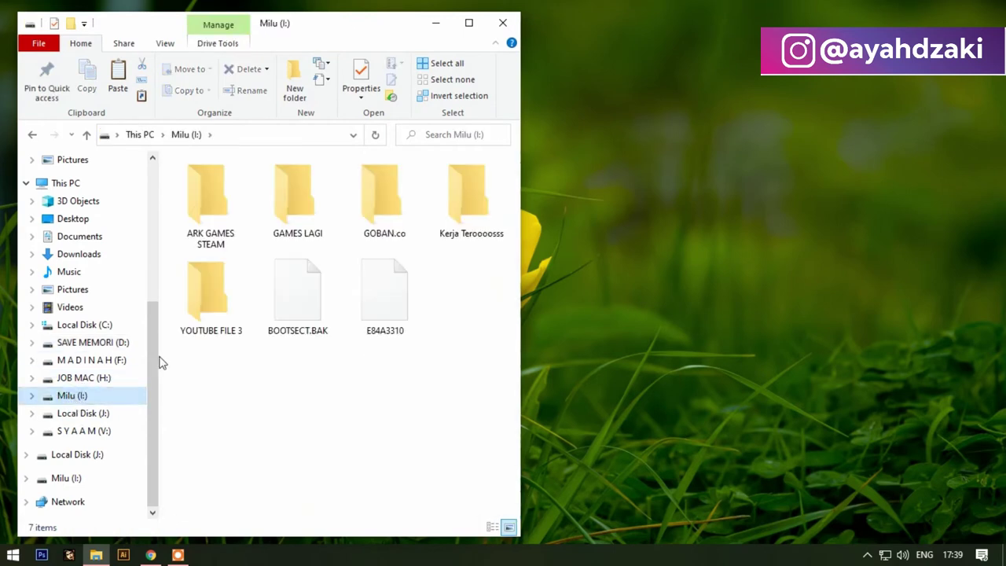
pyautogui.click(87, 360)
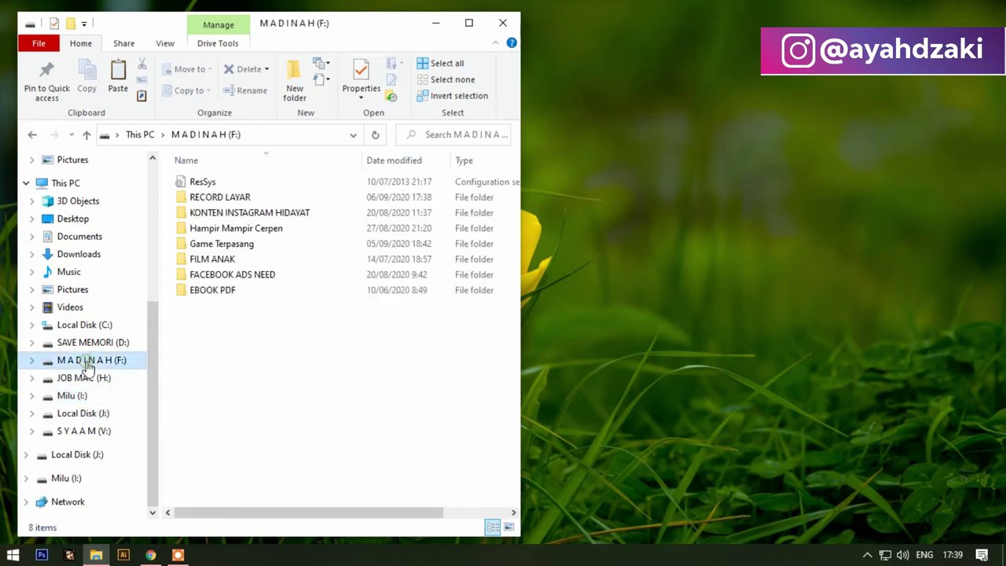
pyautogui.click(232, 248)
pyautogui.doubleClick(233, 246)
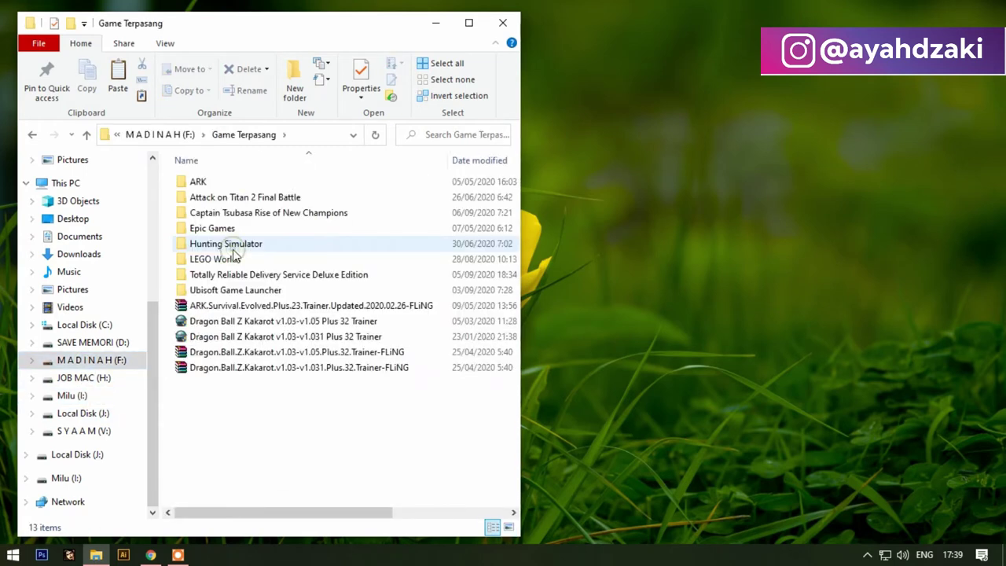
pyautogui.doubleClick(296, 215)
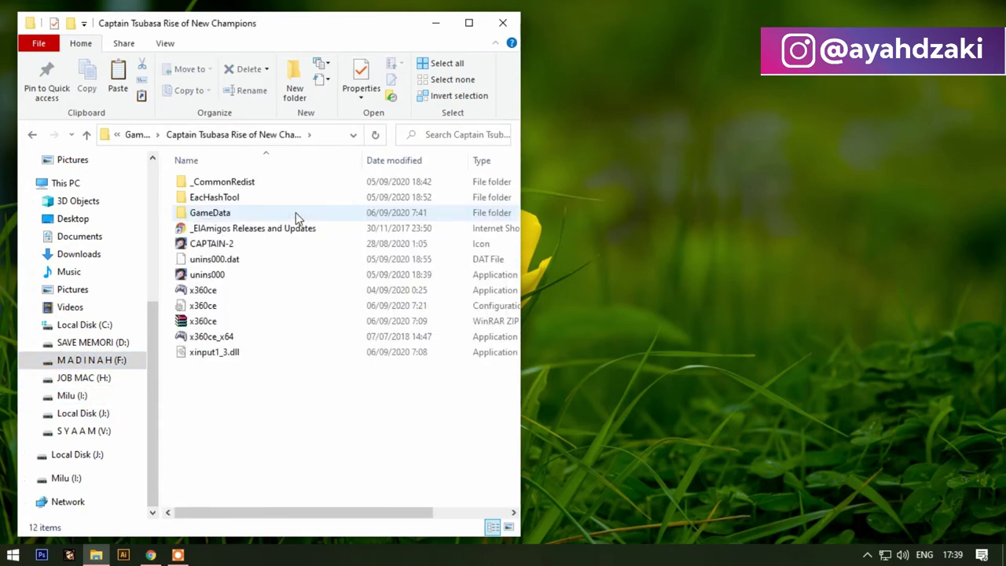
pyautogui.click(468, 29)
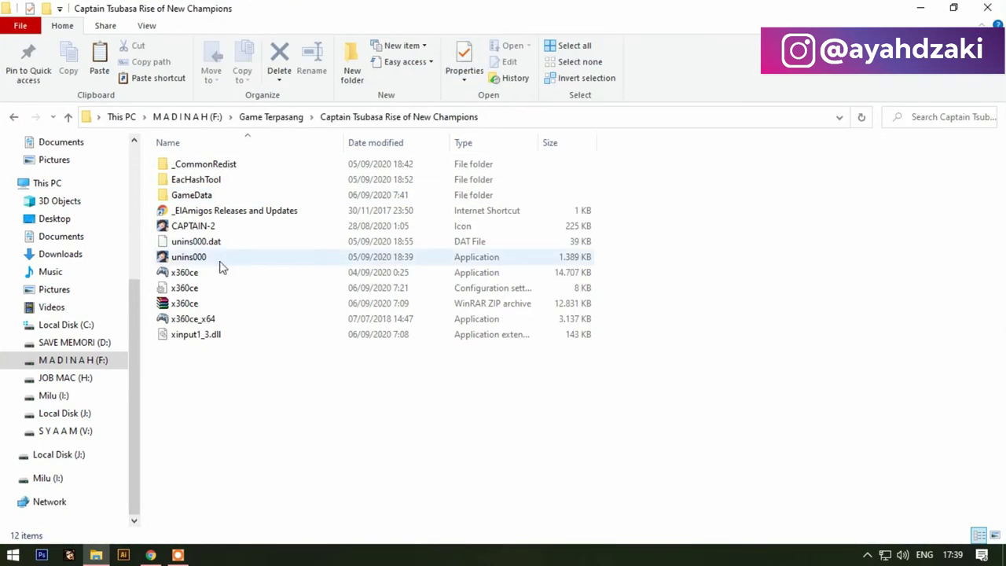
pyautogui.doubleClick(193, 197)
pyautogui.scroll(-3, 274, 409)
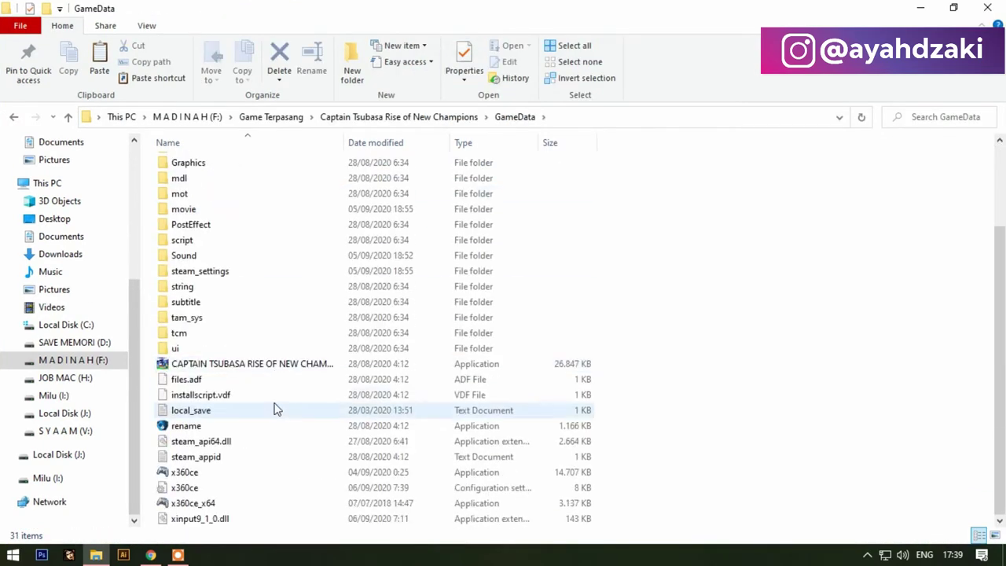
# Launch the x360ce_x64 application from the game's GameData folder
pyautogui.rightClick(255, 458)
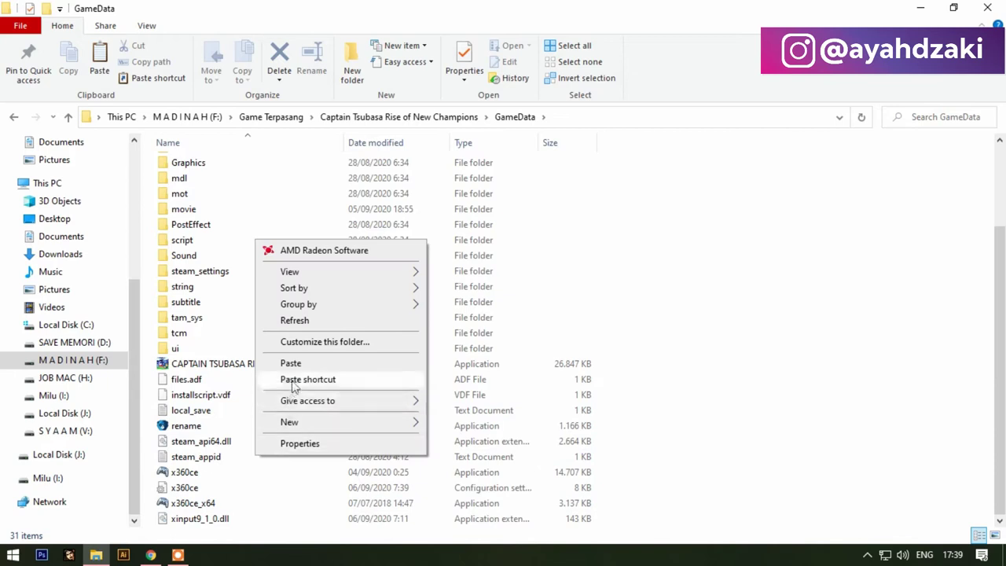
pyautogui.click(497, 383)
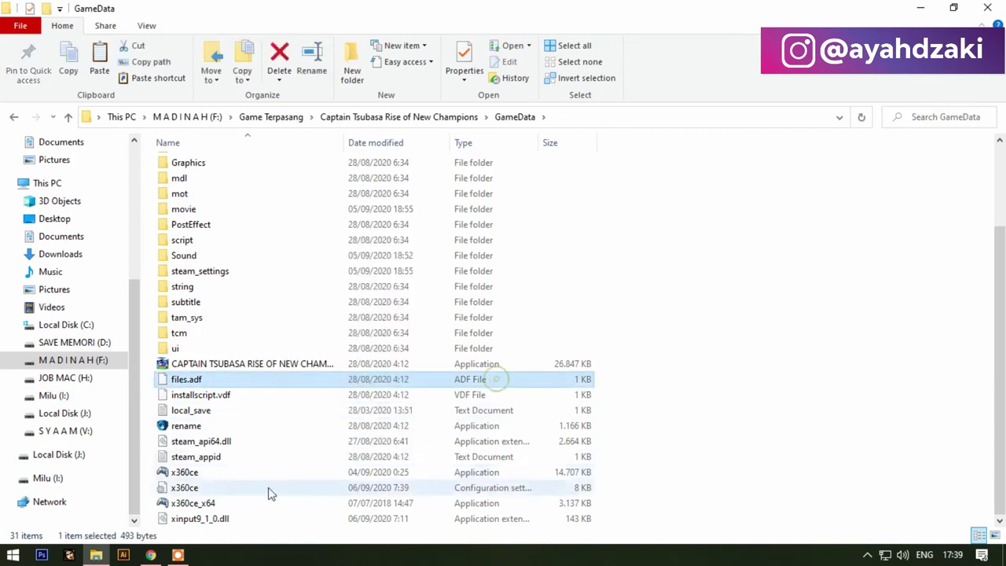
pyautogui.click(206, 503)
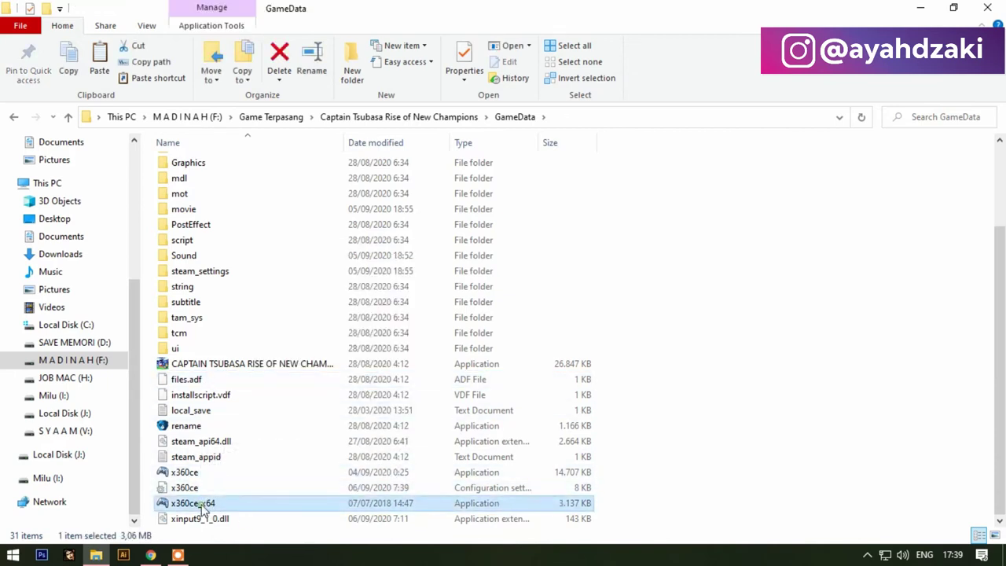
pyautogui.click(232, 518)
pyautogui.click(211, 506)
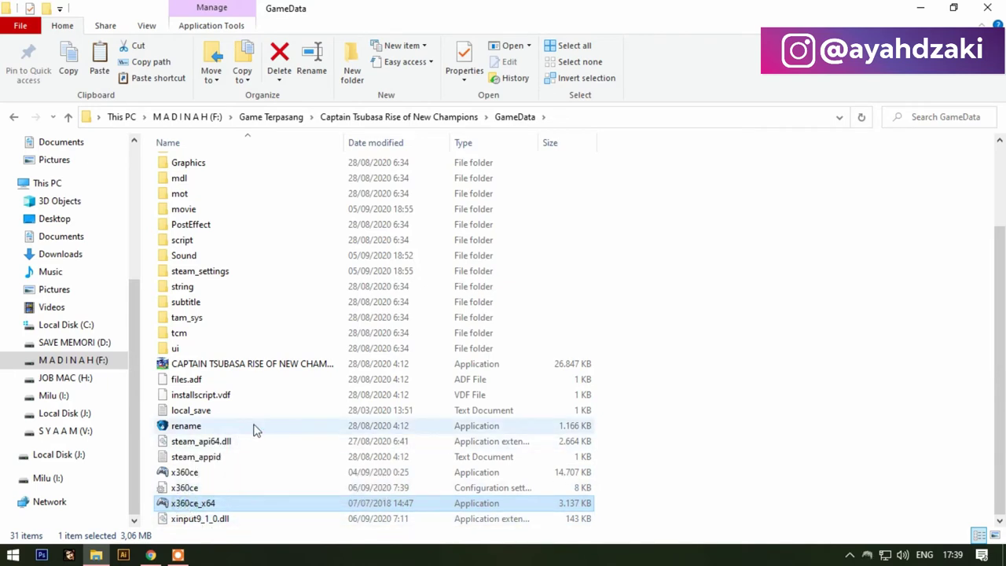
pyautogui.press('Return')
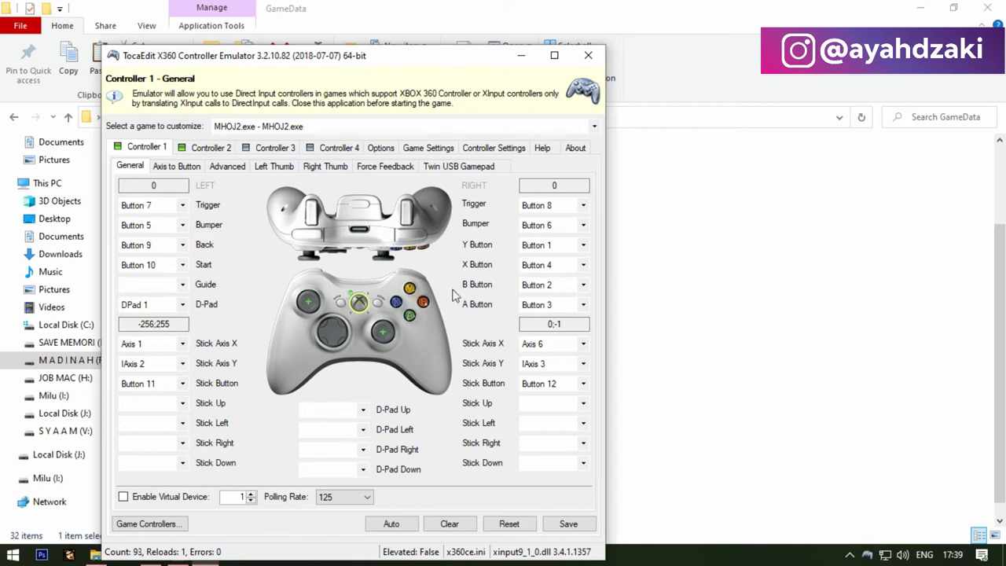
# Check the left Trigger assignment of Controller 1, save the controller configuration and close the emulator
pyautogui.moveTo(397, 57); pyautogui.dragTo(696, 51)
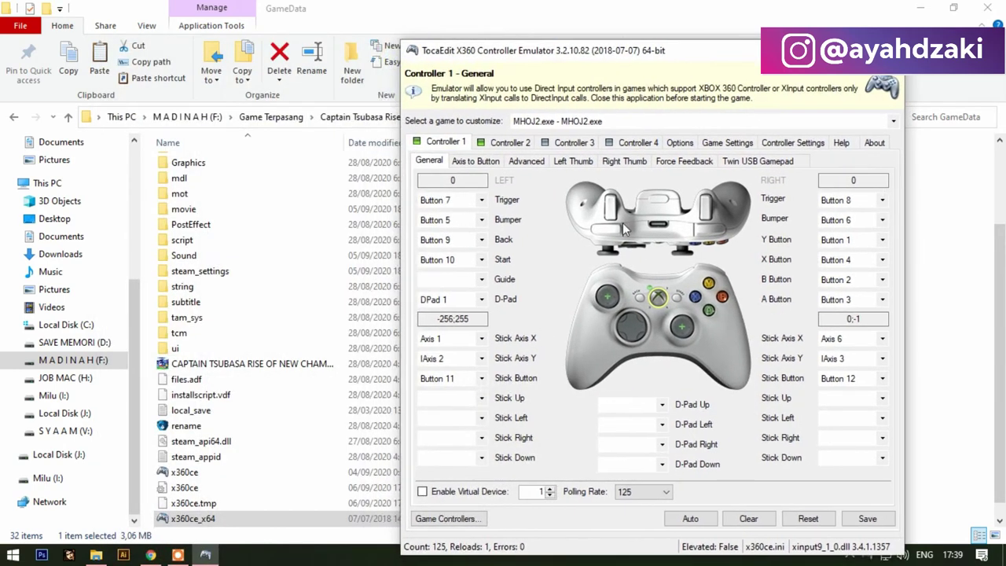
pyautogui.click(442, 200)
pyautogui.click(542, 187)
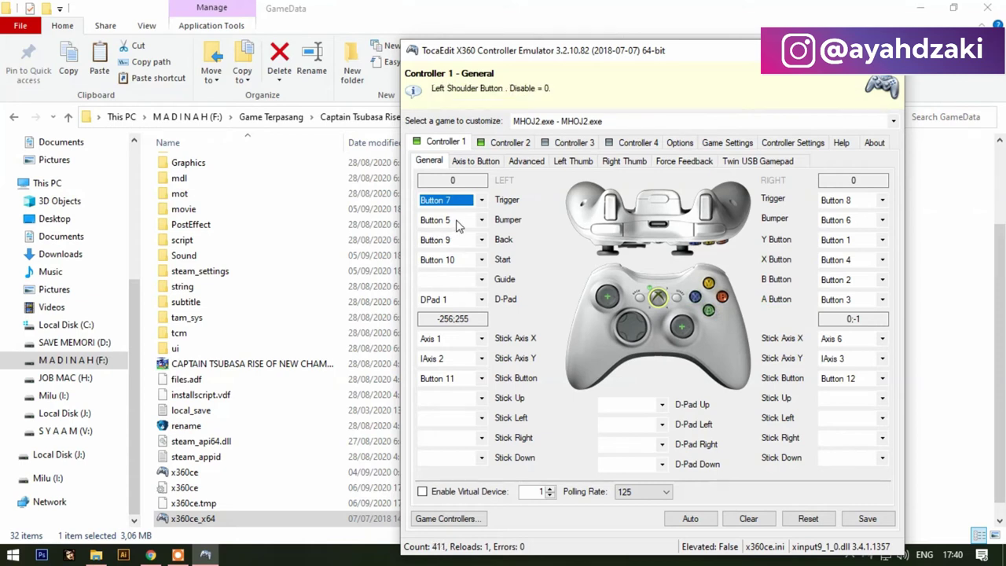
pyautogui.click(868, 518)
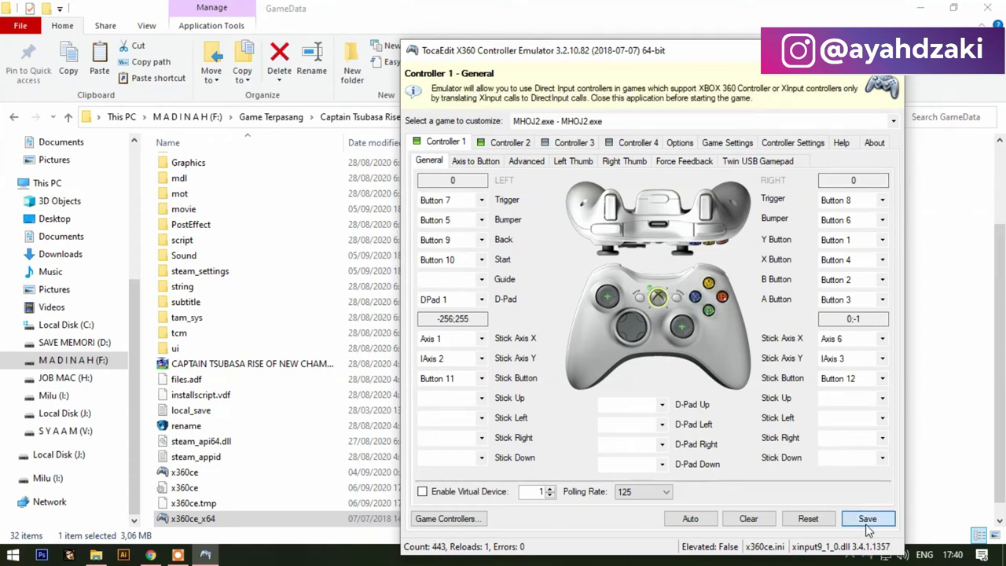
pyautogui.click(887, 51)
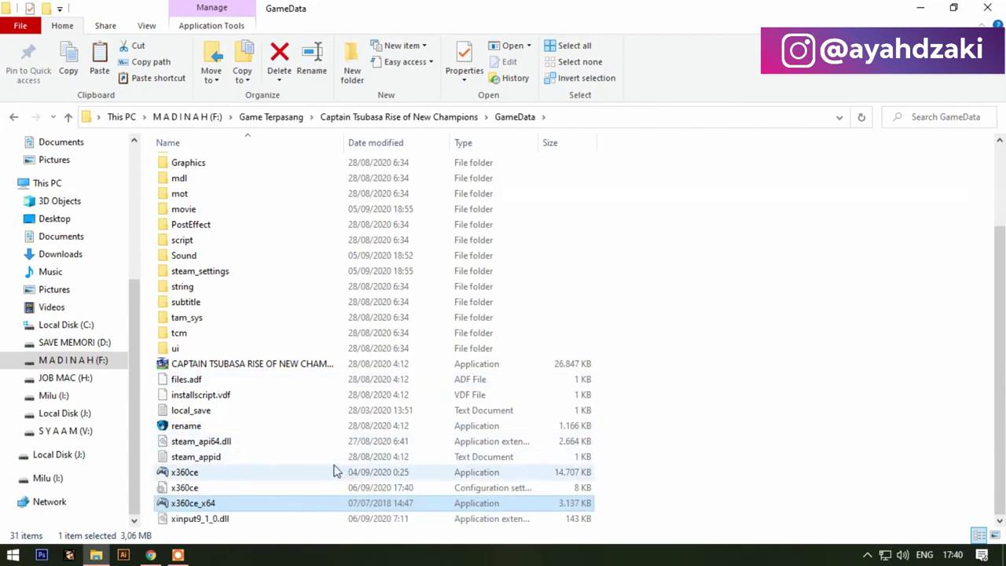
# Rename the xinput9_1_0.dll file in the GameData folder as xinput_1.dll
pyautogui.click(211, 519)
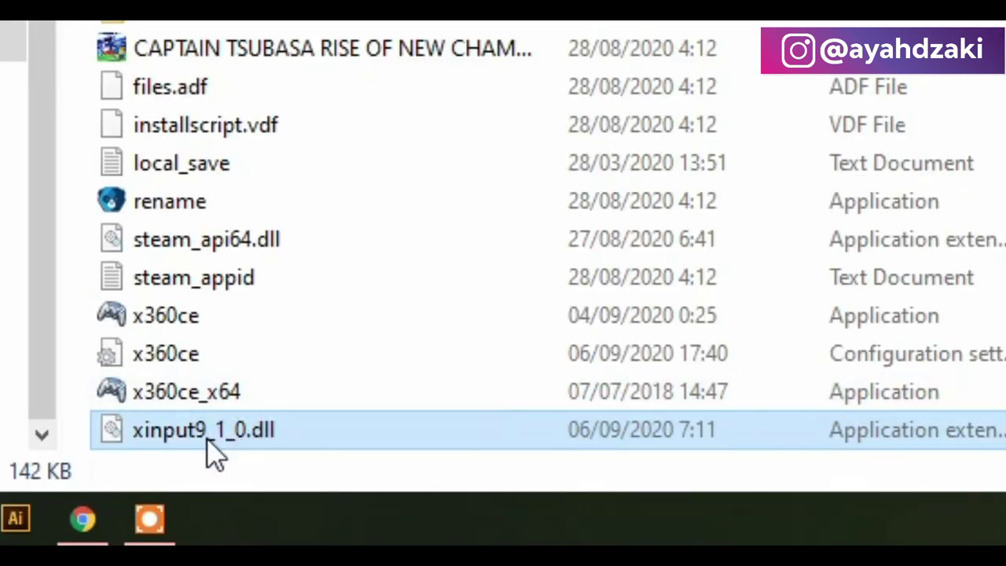
pyautogui.moveTo(207, 440)
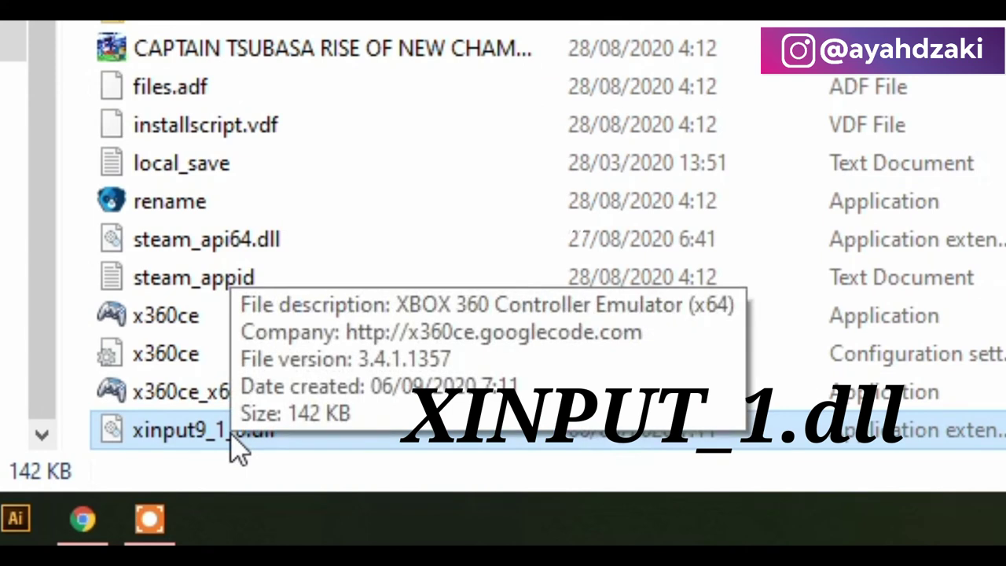
pyautogui.click(230, 433)
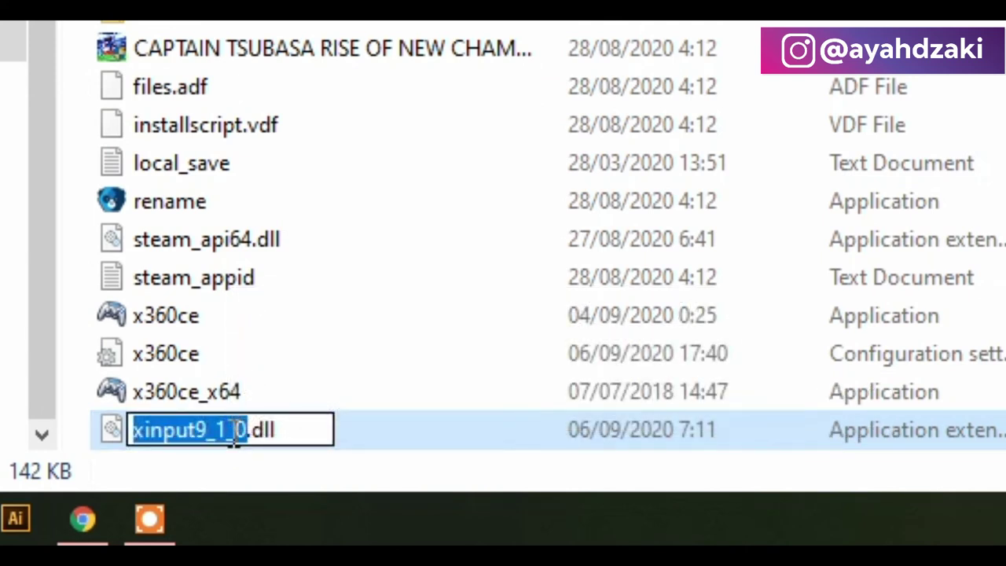
pyautogui.moveTo(248, 431); pyautogui.dragTo(200, 431)
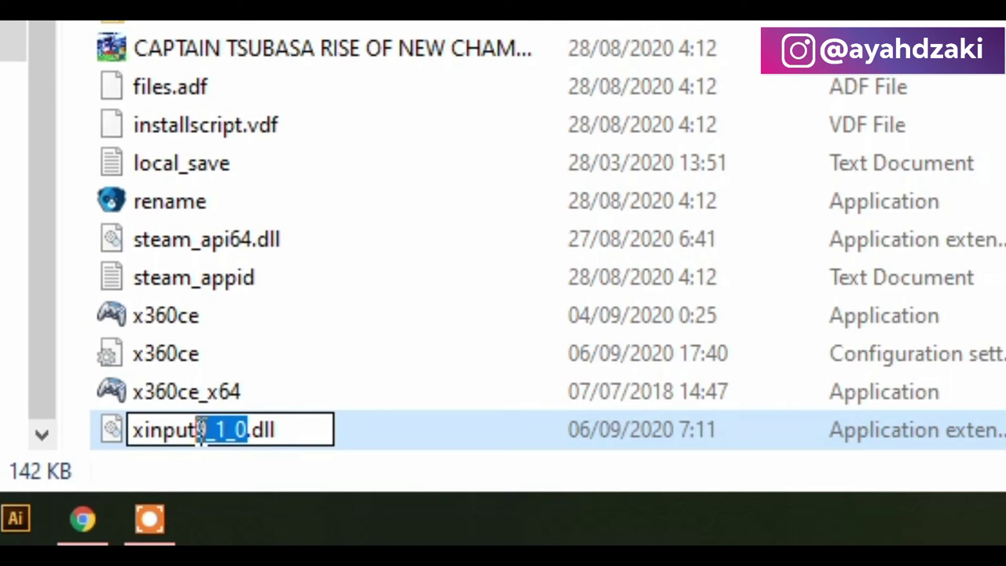
pyautogui.press('BackSpace')
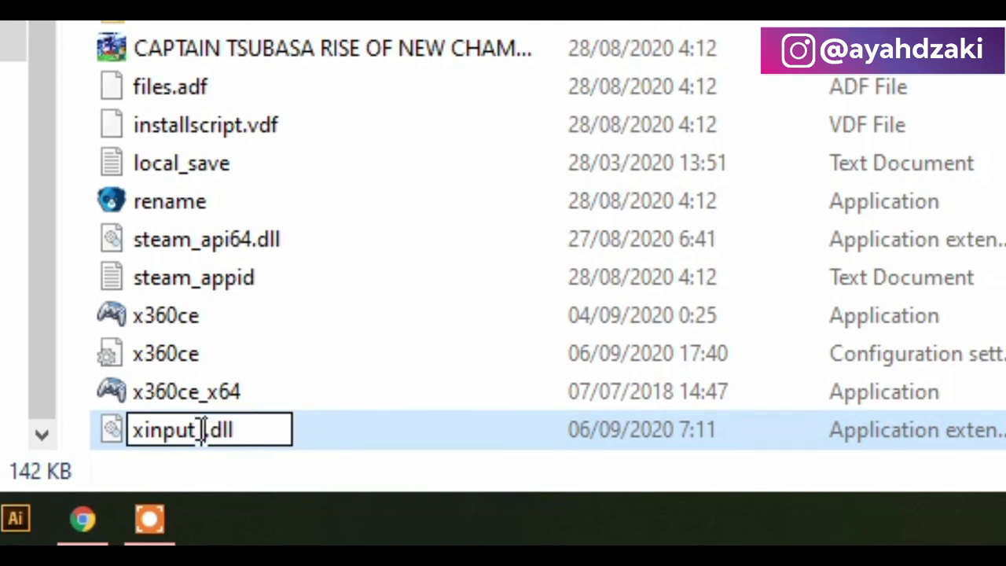
pyautogui.write('1')
pyautogui.press('Return')
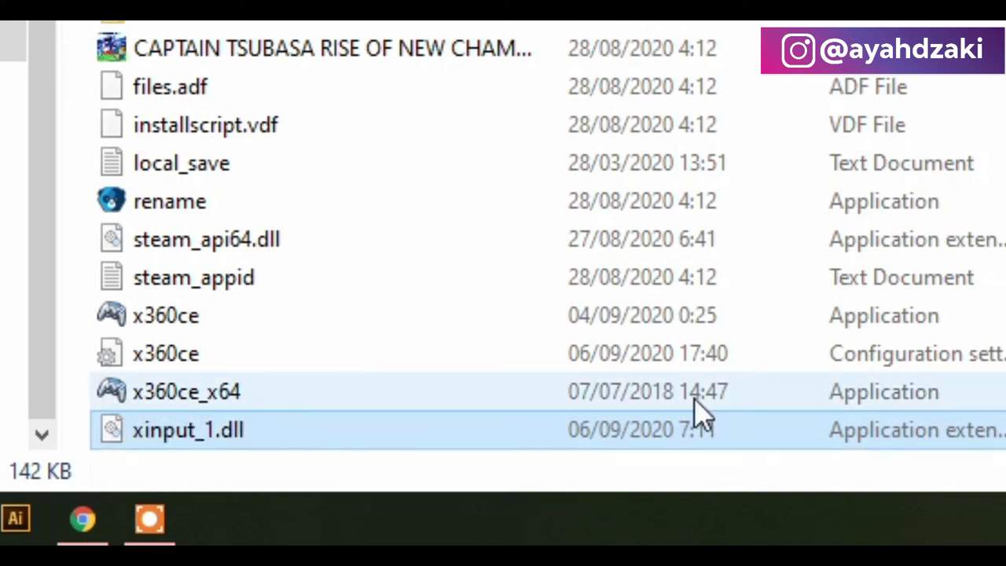
pyautogui.click(418, 356)
pyautogui.click(355, 396)
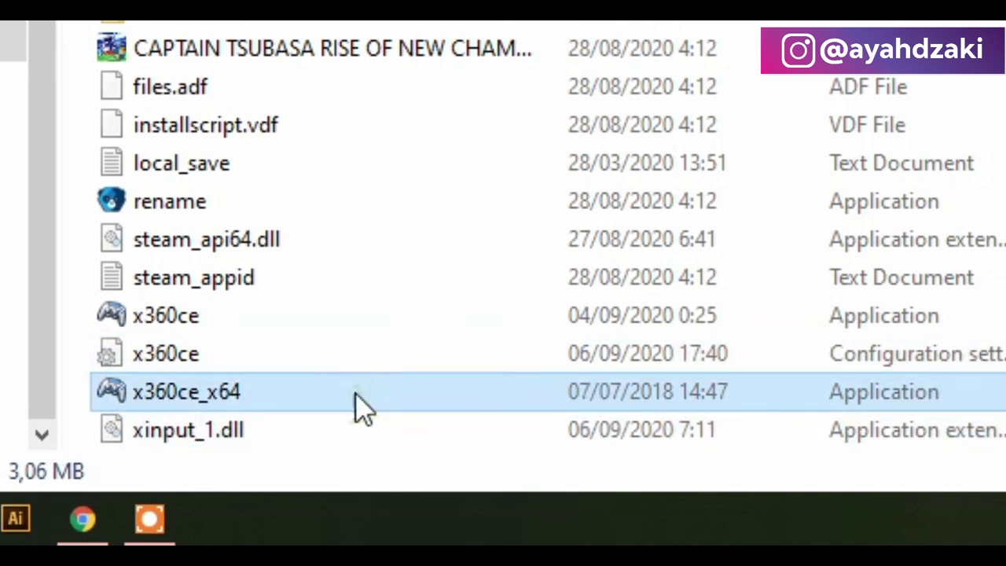
# Try renaming the xinput_1.dll file in the GameData folder as xinput9_1_0.dll, and undo that rename
pyautogui.click(283, 438)
pyautogui.press('F2')
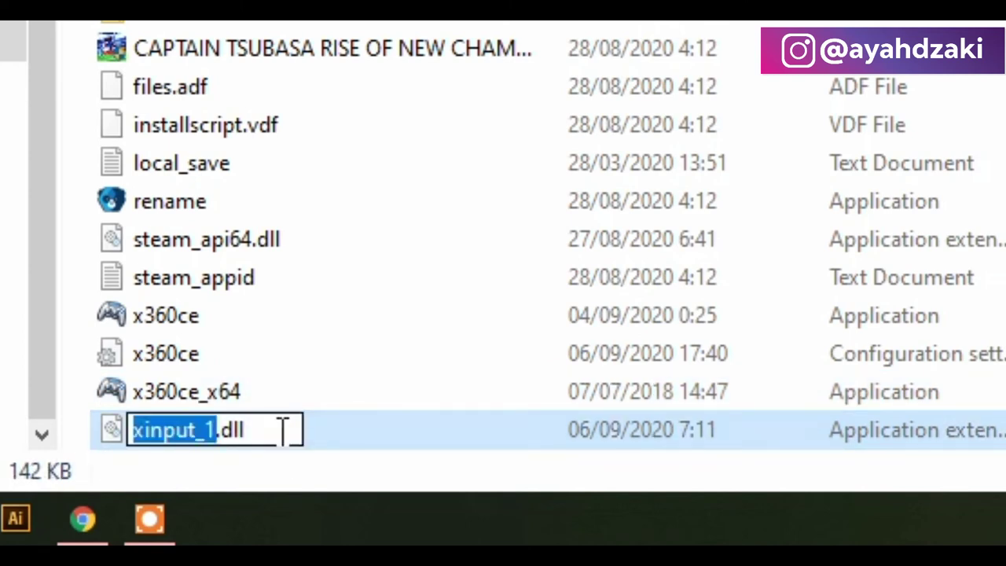
pyautogui.press('Left')
pyautogui.press('Right')
pyautogui.press('Right')
pyautogui.press('Right')
pyautogui.press('Right')
pyautogui.press('Right')
pyautogui.press('Right')
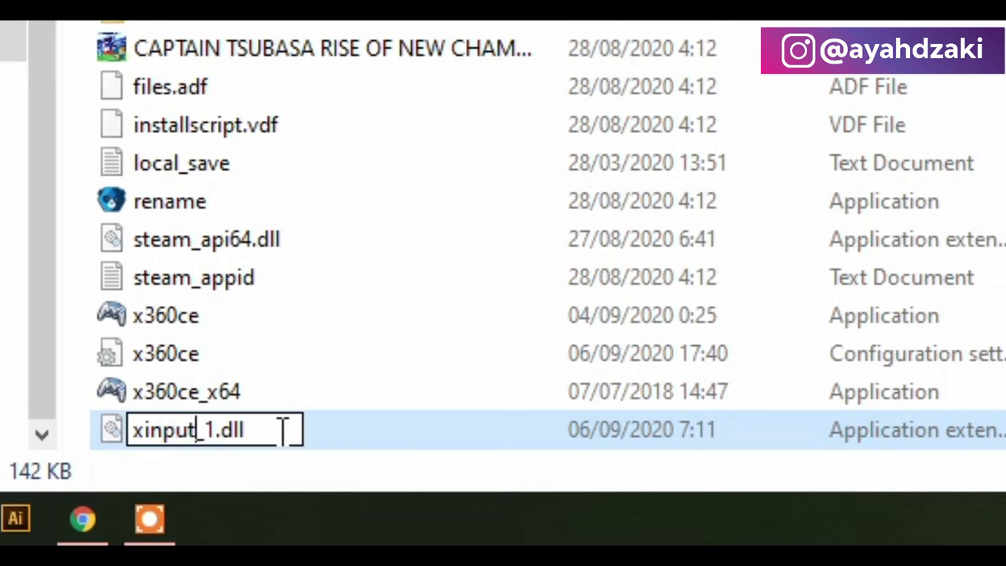
pyautogui.write('9')
pyautogui.press('Right')
pyautogui.press('Right')
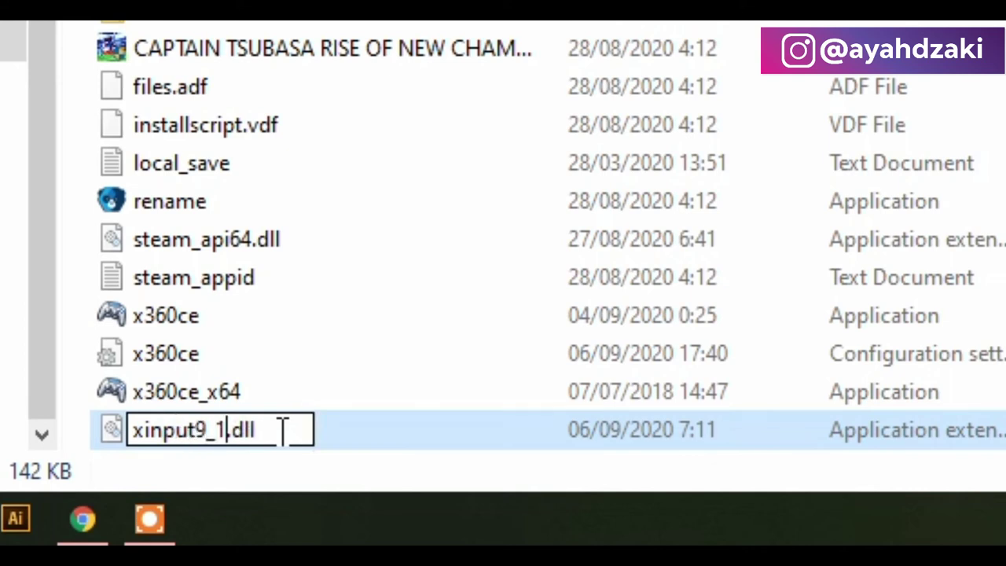
pyautogui.write('_')
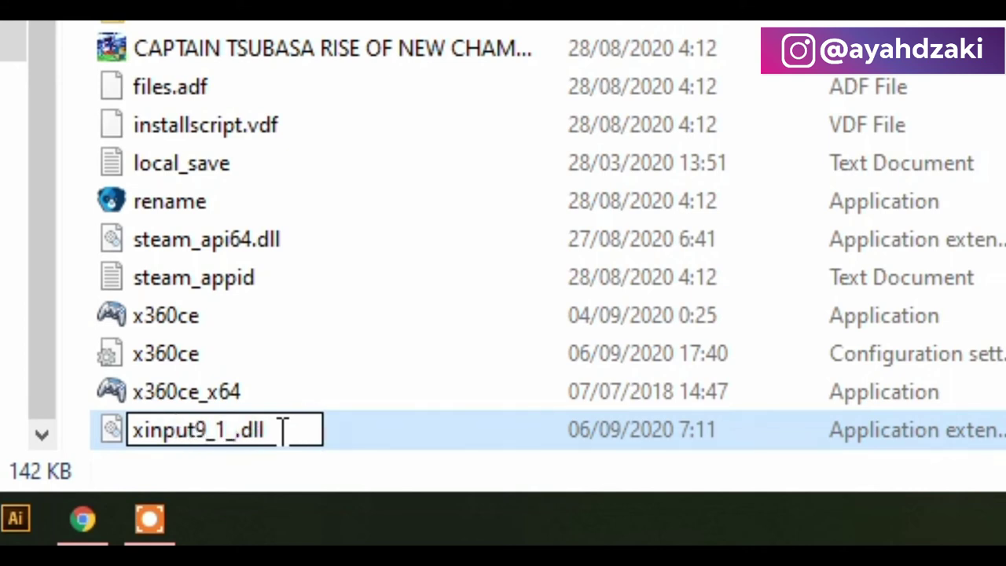
pyautogui.write('0')
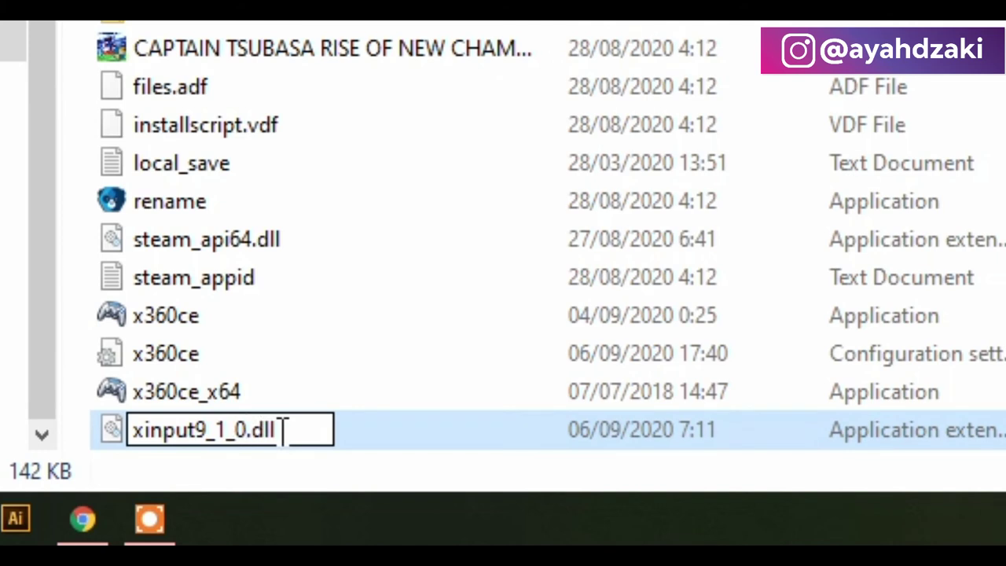
pyautogui.press('Return')
pyautogui.hotkey('ctrl', 'z')
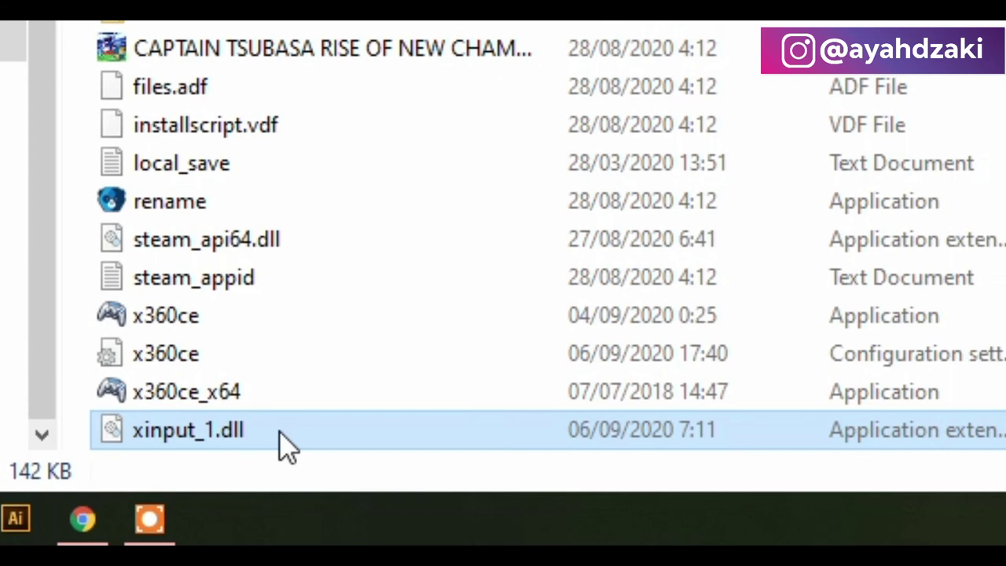
# Rename the xinput_1.dll file as xinput9_1_0.dll and minimize the GameData folder window
pyautogui.moveTo(194, 431); pyautogui.dragTo(216, 404)
pyautogui.click(232, 444)
pyautogui.click(197, 431)
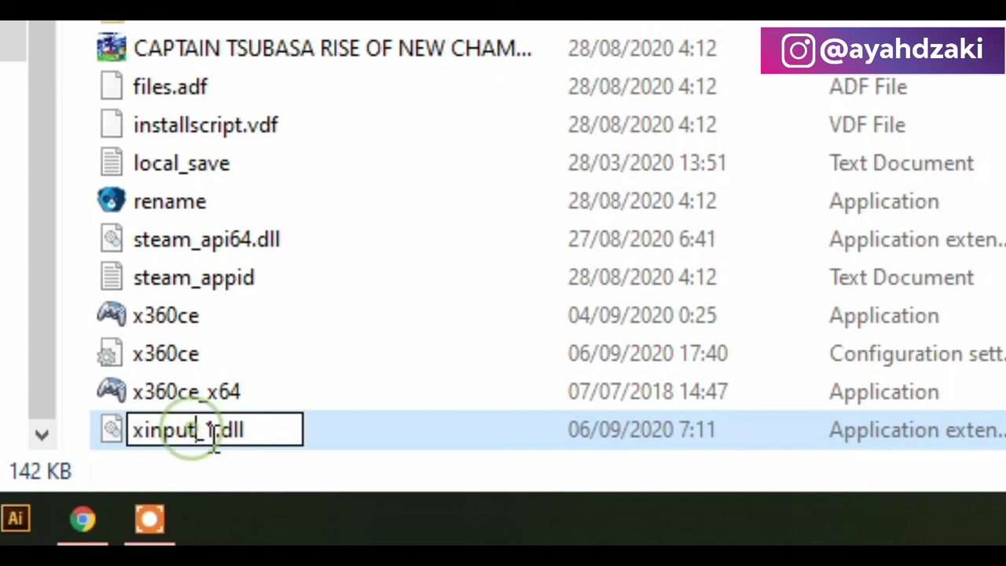
pyautogui.write('9')
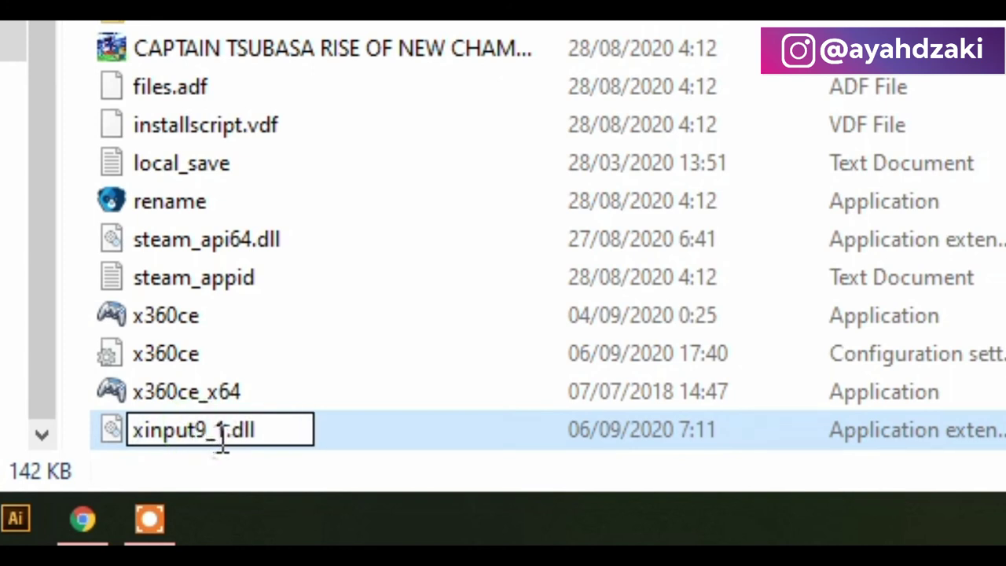
pyautogui.write('_1_')
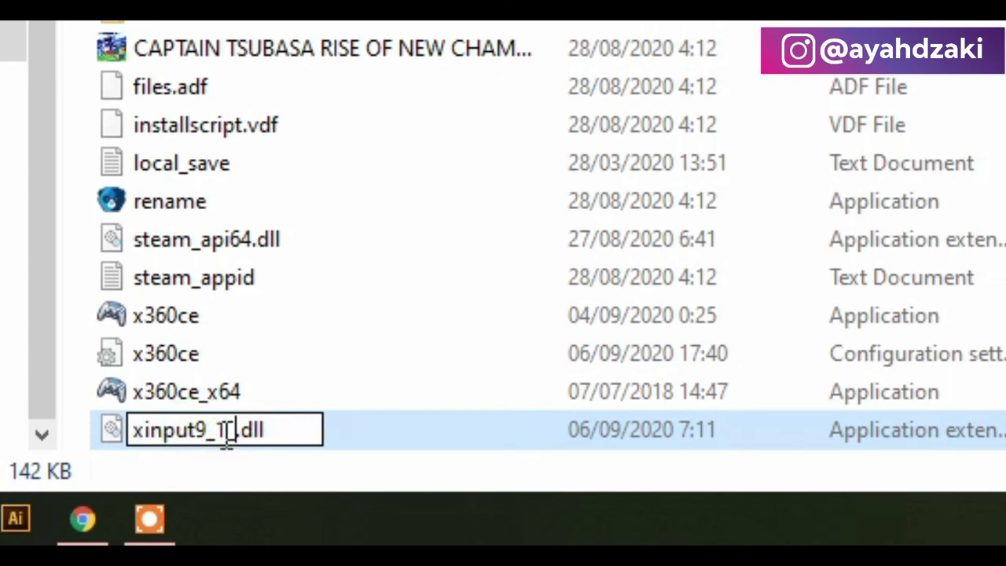
pyautogui.write('0')
pyautogui.press('Return')
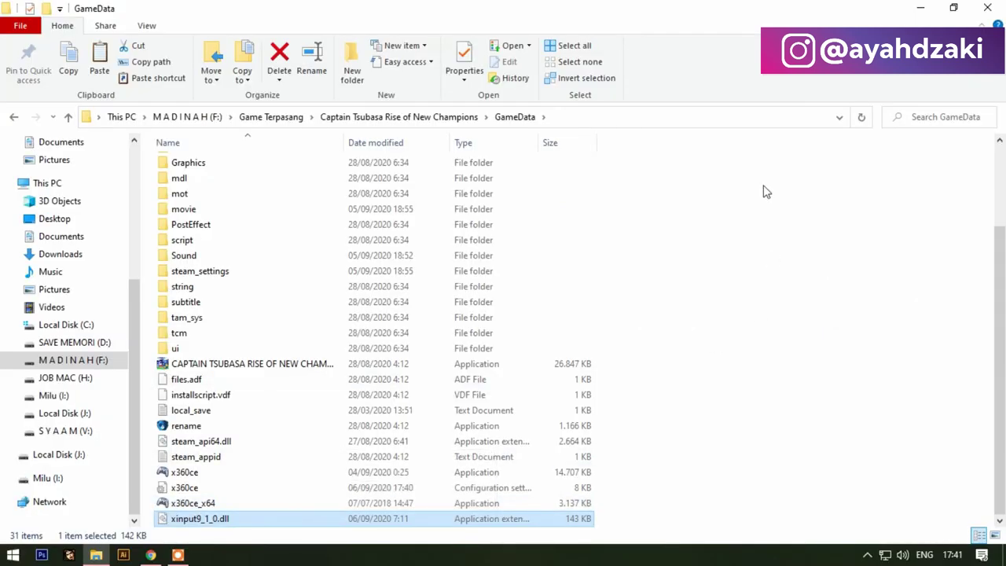
pyautogui.click(928, 12)
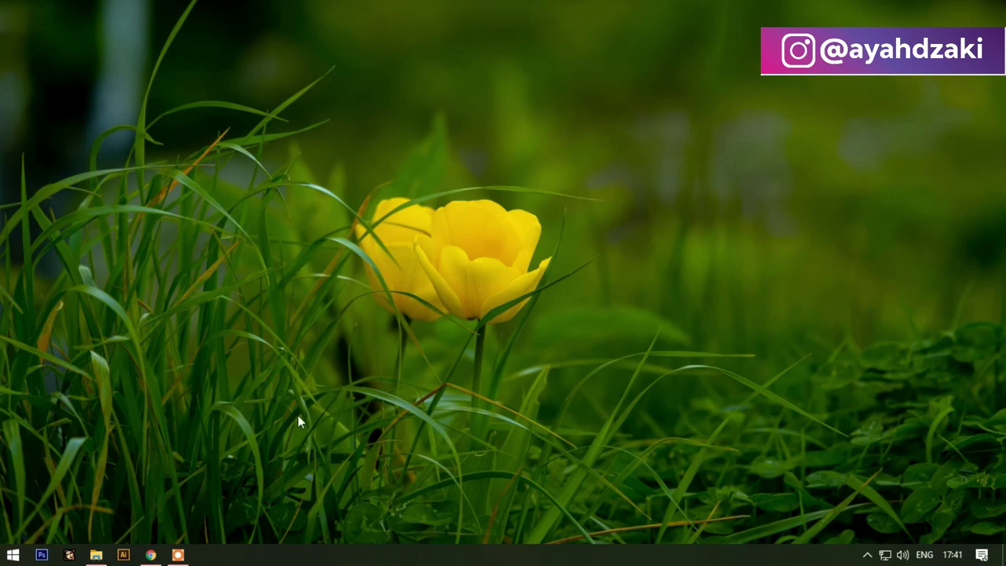